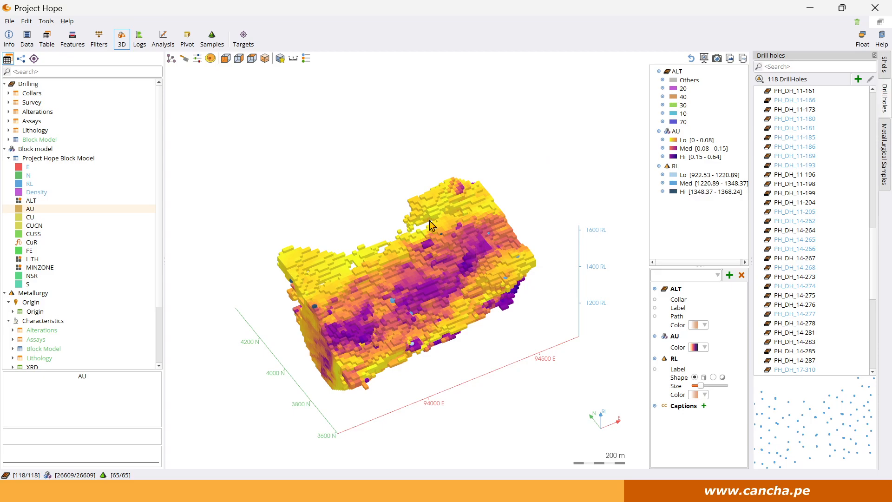
Make the AU block model semi-transparent in the 3D view to reveal the metallurgical samples inside it
left_click_drag(454, 341, 485, 289)
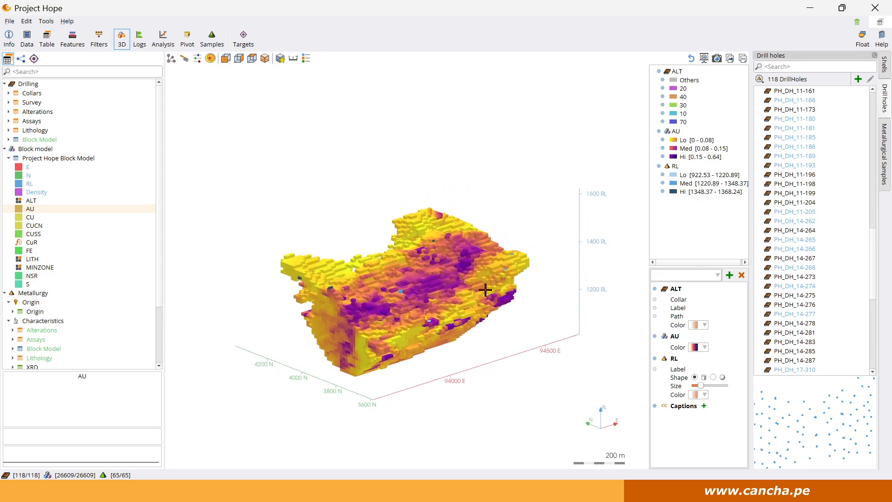
left_click(655, 338)
left_click(655, 338)
left_click_drag(576, 319, 377, 328)
left_click_drag(377, 231, 559, 264)
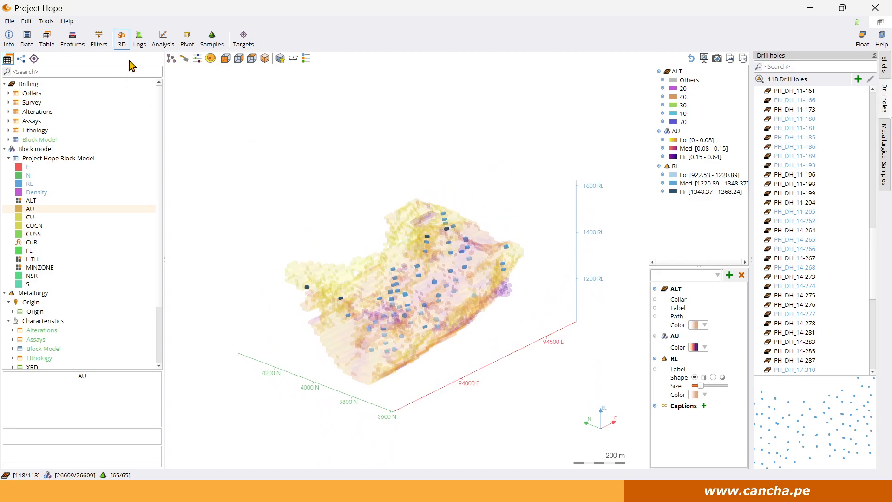
Generate the samples distances feature using MINZONE as the block model feature
left_click(73, 39)
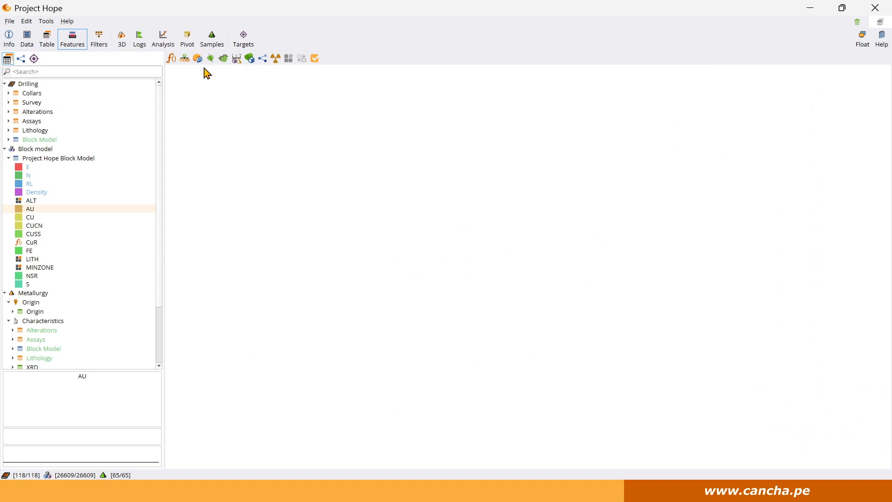
left_click(237, 59)
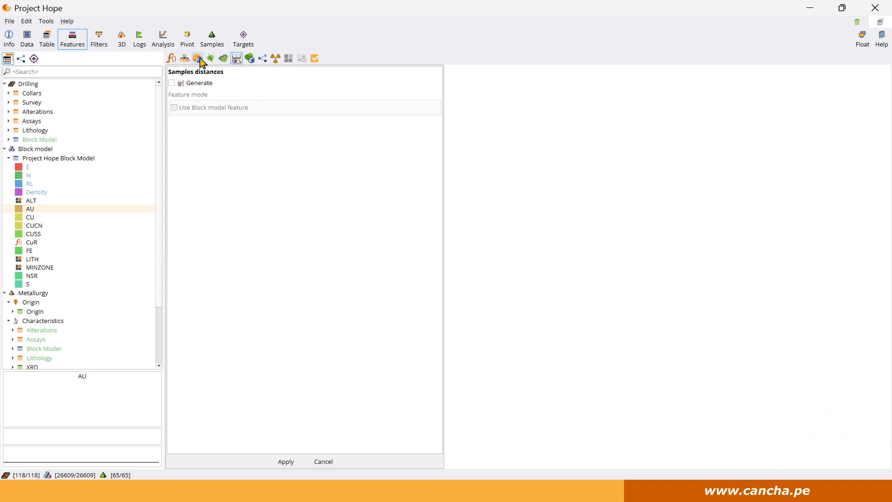
left_click(171, 83)
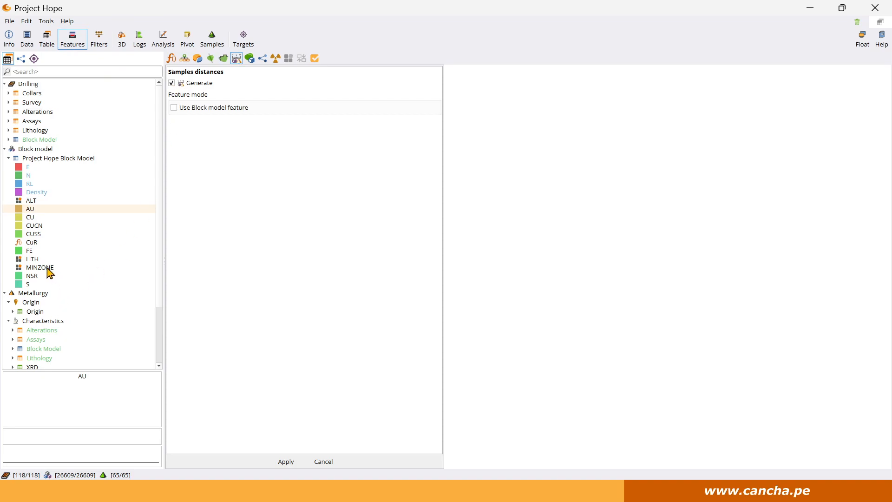
left_click(173, 108)
left_click_drag(37, 271, 274, 112)
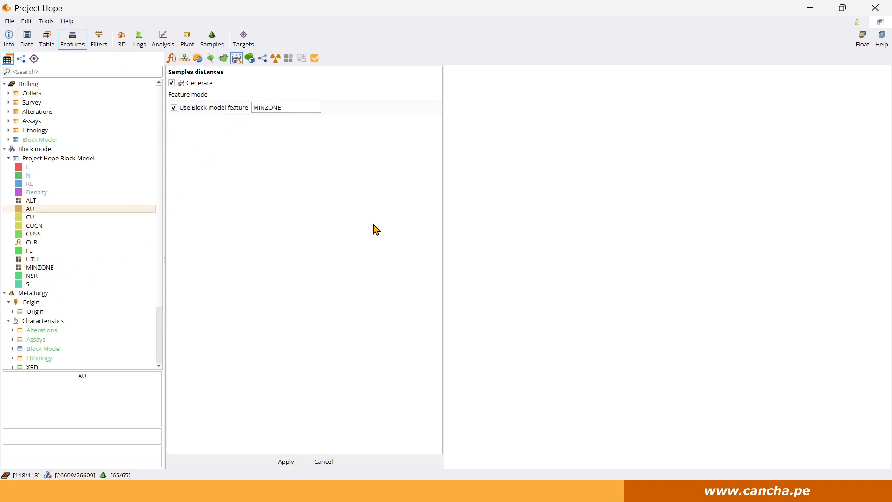
left_click(283, 462)
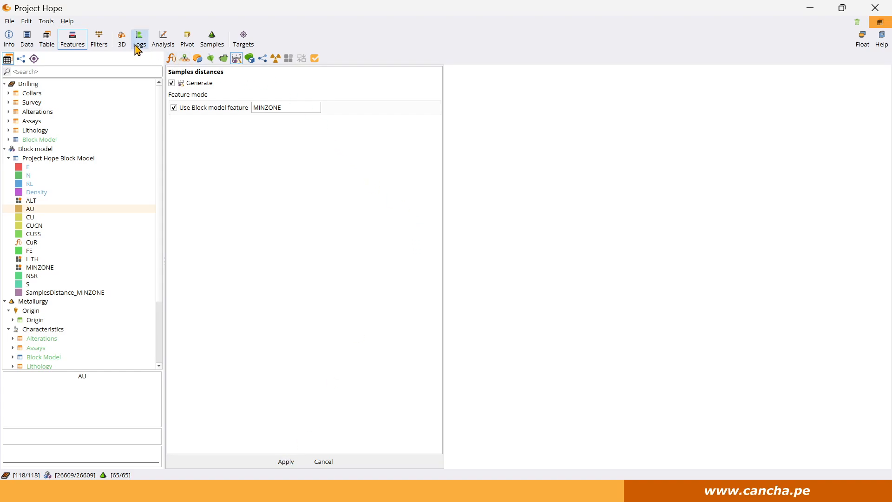
Display SamplesDistance_MINZONE on the block model in 3D and turn on its isosurface
left_click(122, 39)
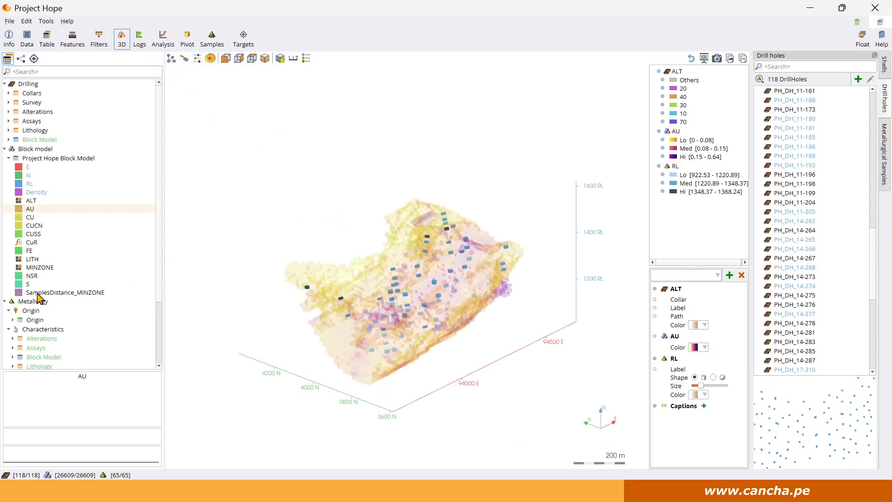
left_click(82, 293)
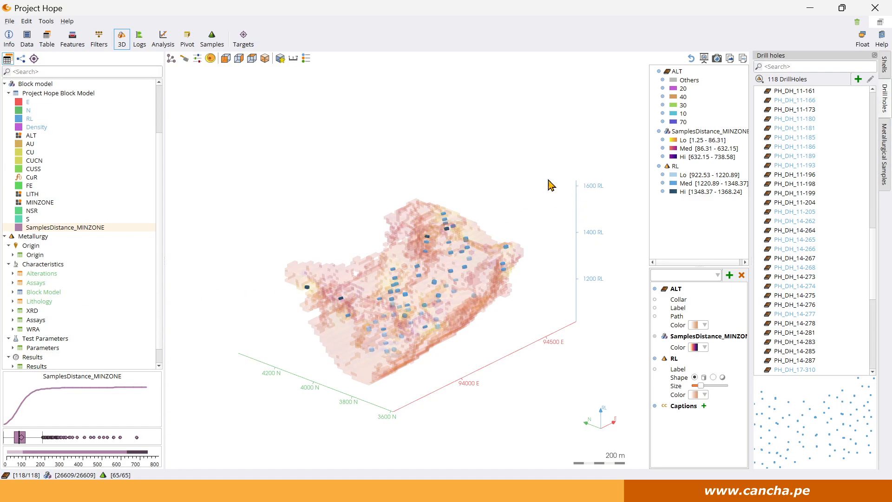
left_click(211, 58)
left_click_drag(444, 163, 420, 193)
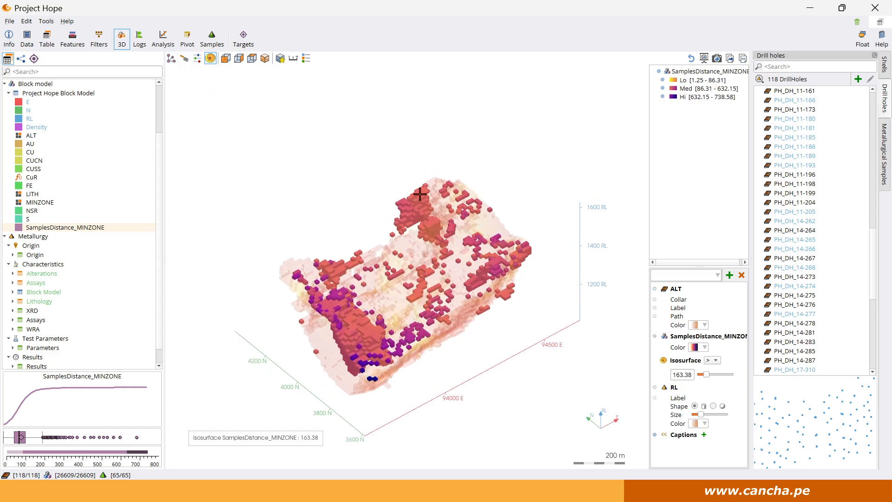
Set the SamplesDistance_MINZONE isosurface to show blocks with distances greater than 200
left_click(714, 361)
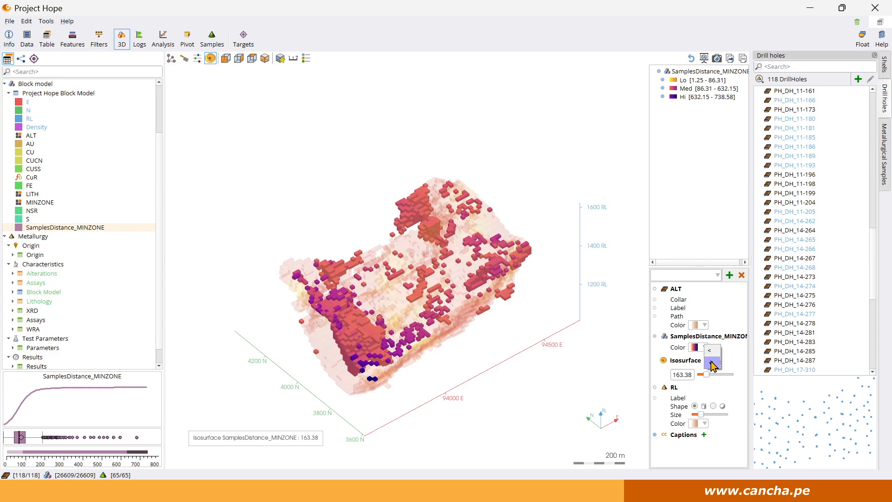
left_click_drag(699, 376, 709, 375)
left_click_drag(573, 339, 508, 328)
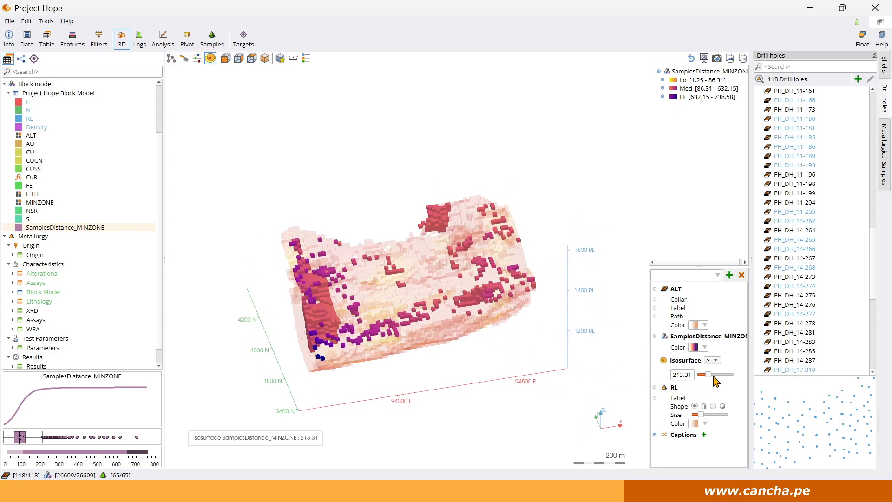
left_click_drag(709, 375, 639, 376)
type("200")
key("Return")
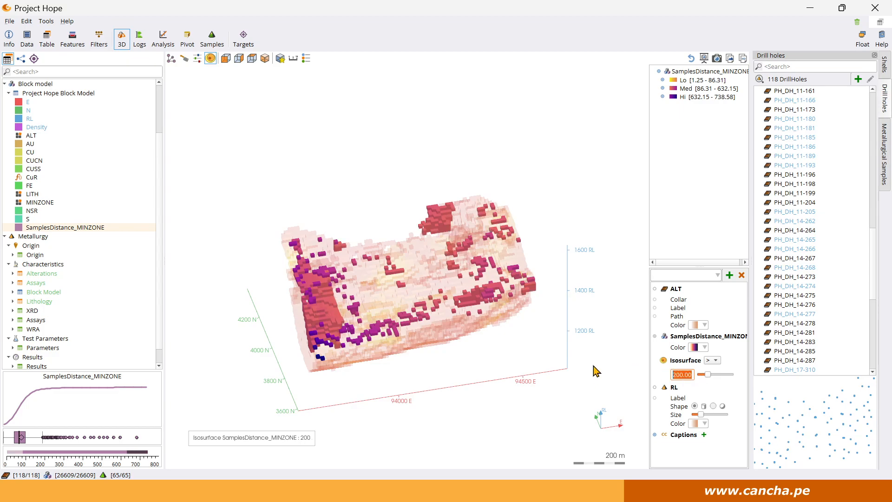
Isolate the western end of the block model, around the large block cluster, with a polygon selection and turn off the isosurface
scroll(443, 357, "up", 3)
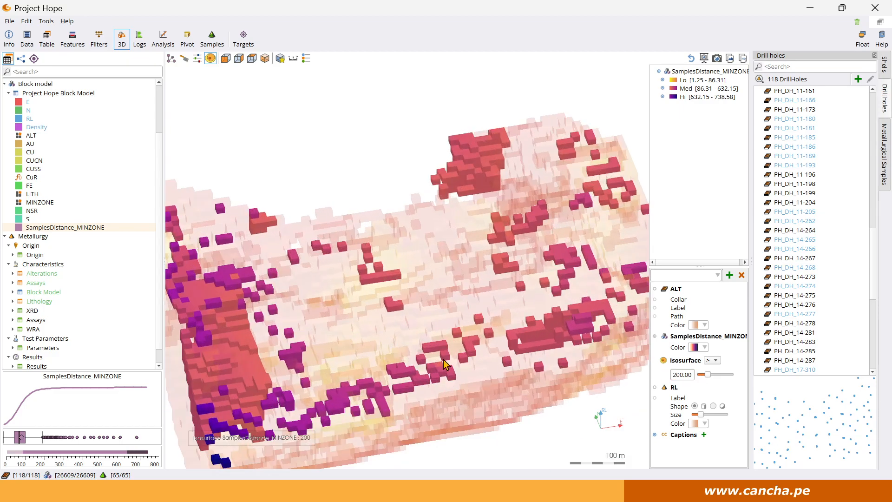
left_click_drag(422, 353, 382, 327)
scroll(386, 326, "down", 3)
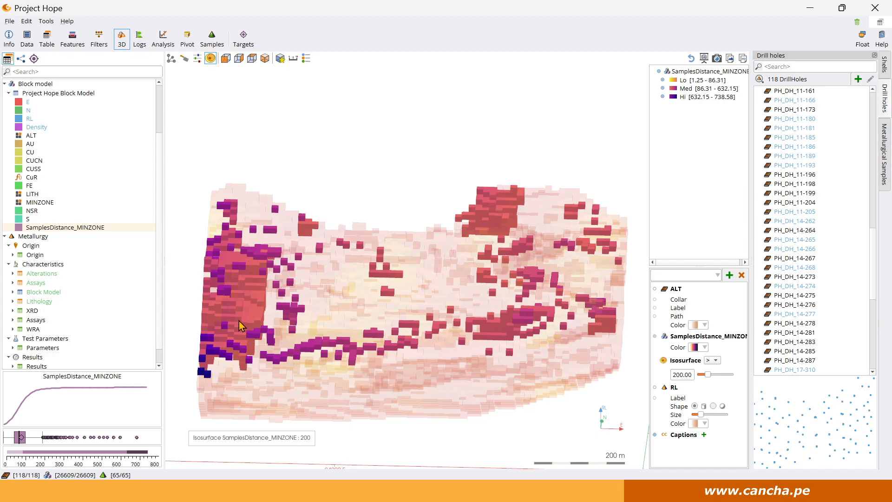
left_click_drag(276, 370, 307, 353)
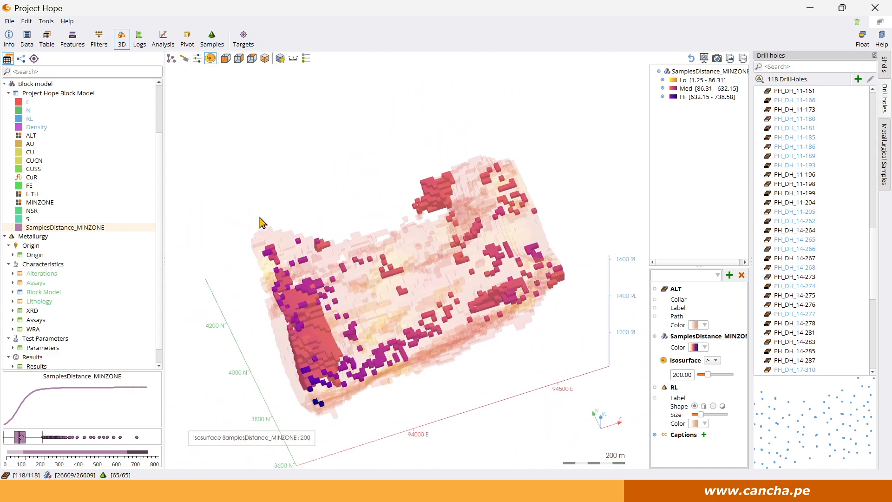
left_click(171, 58)
left_click_drag(564, 218, 325, 295)
left_click_drag(242, 209, 314, 304)
left_click_drag(235, 278, 302, 328)
left_click_drag(417, 443, 369, 397)
left_click_drag(302, 334, 315, 347)
left_click(217, 58)
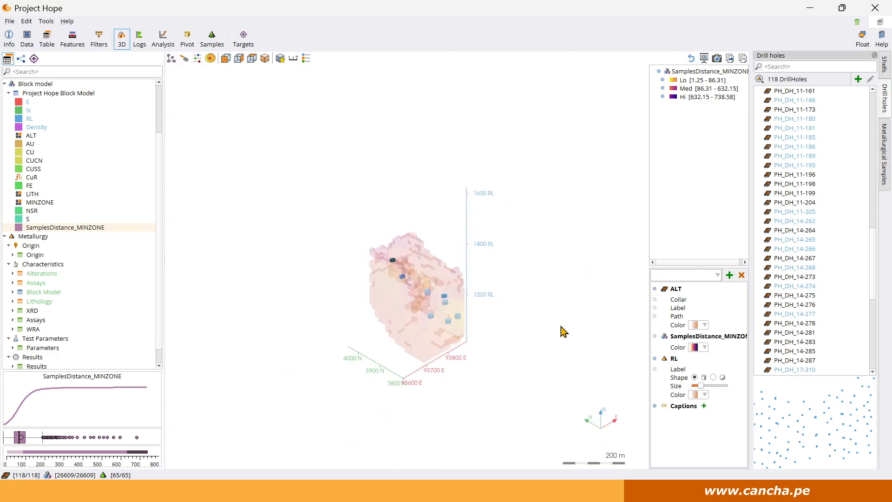
Show the drill hole collars and paths within the isolated block region and examine them from above
scroll(429, 300, "up", 3)
left_click_drag(458, 307, 251, 325)
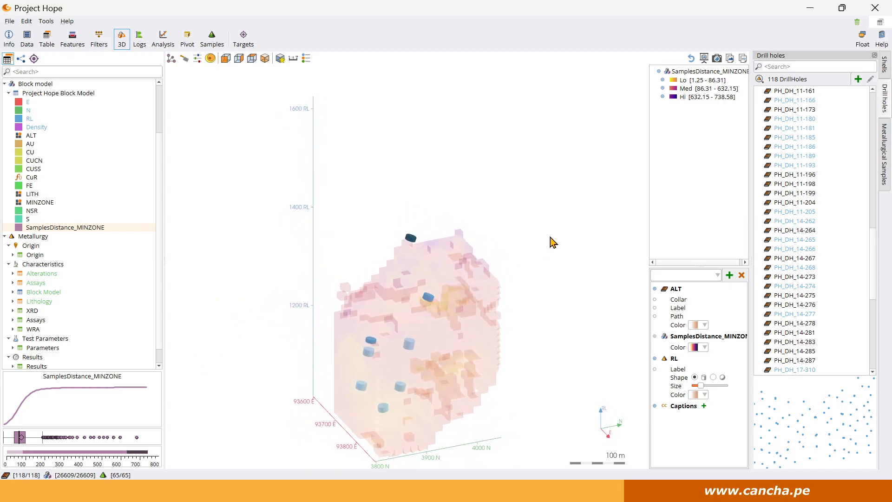
left_click_drag(486, 360, 488, 400)
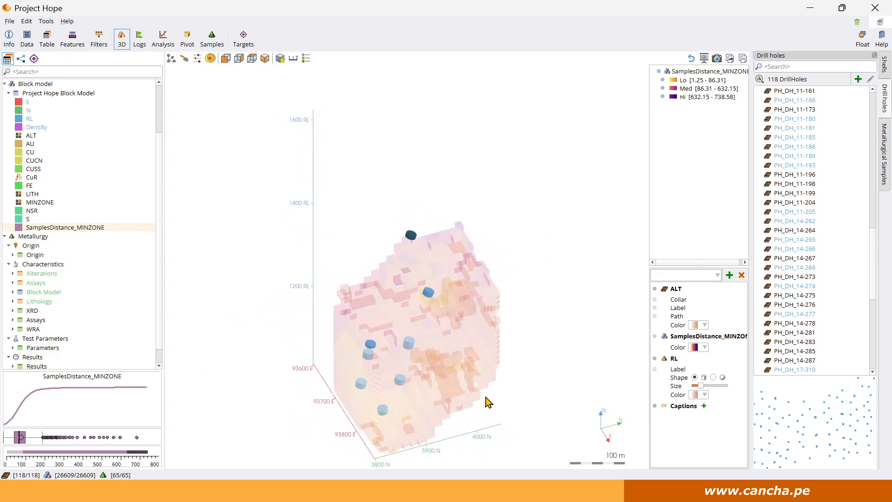
left_click(654, 299)
left_click(655, 316)
left_click_drag(484, 308, 313, 352)
left_click_drag(405, 316, 377, 303)
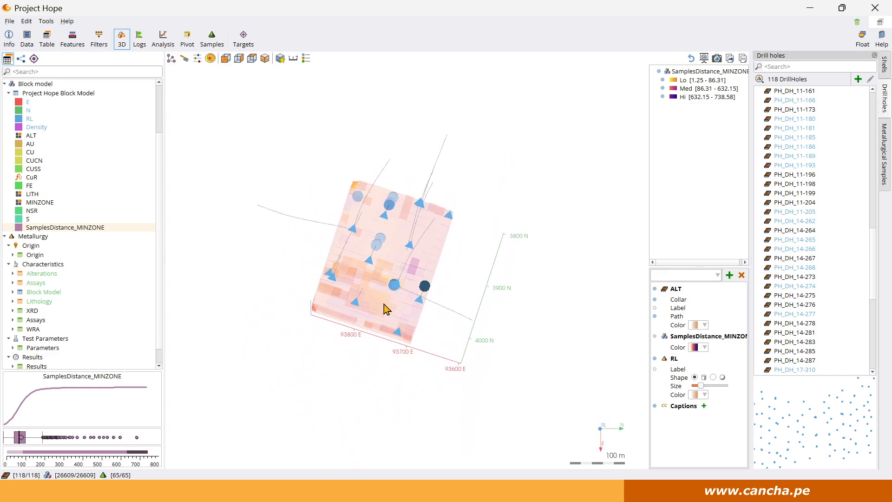
Show the drill hole labels and focus on drill hole PH_DH_17-316
mouse_move(390, 306)
left_mouse_down()
mouse_move(398, 313)
mouse_move(404, 289)
mouse_move(366, 296)
mouse_move(384, 277)
mouse_move(422, 265)
mouse_move(390, 316)
mouse_move(402, 305)
left_mouse_up()
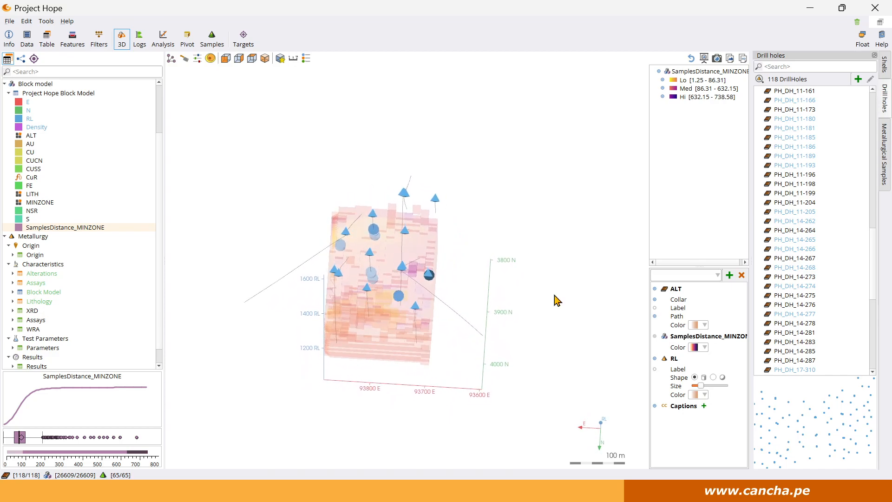
left_click(655, 308)
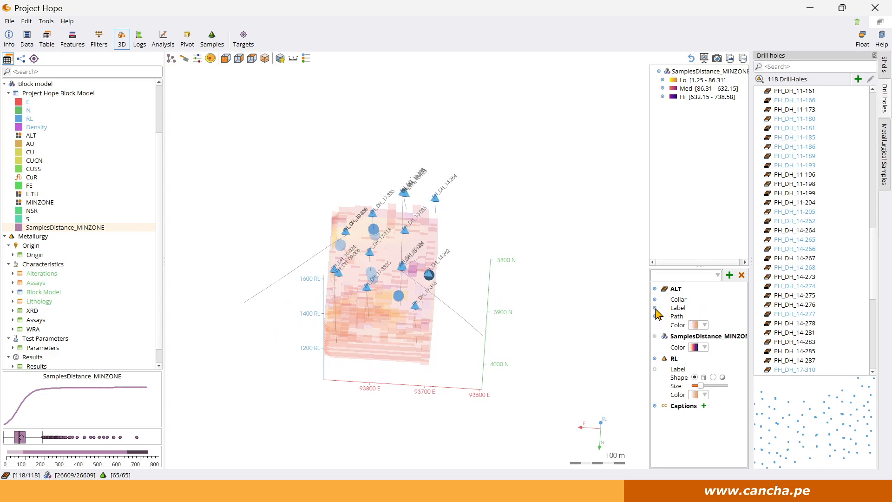
left_click_drag(560, 320, 552, 328)
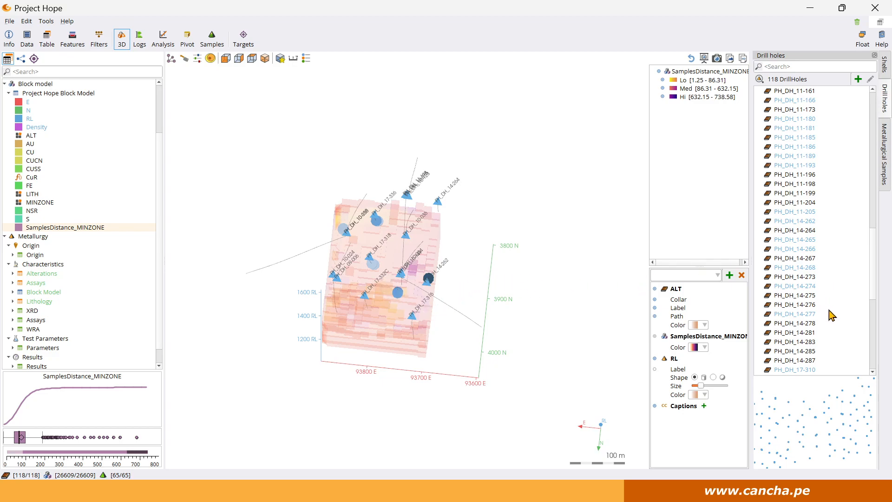
left_click(414, 318)
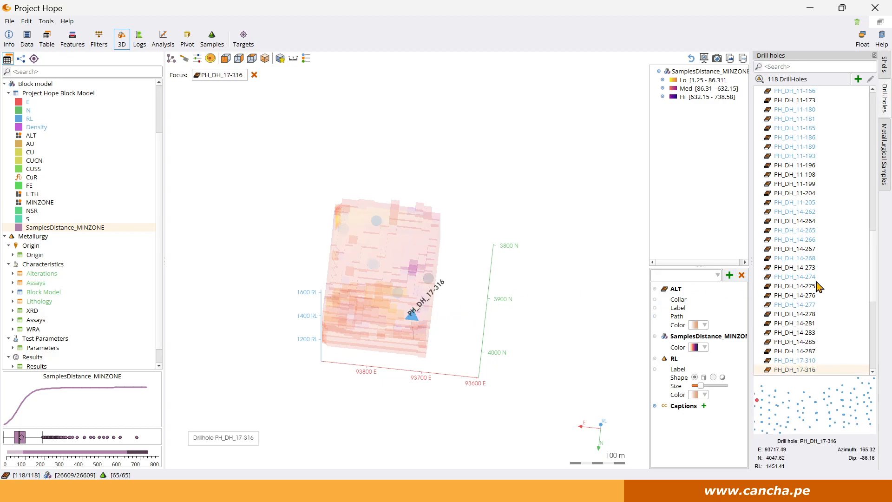
scroll(817, 285, "down", 3)
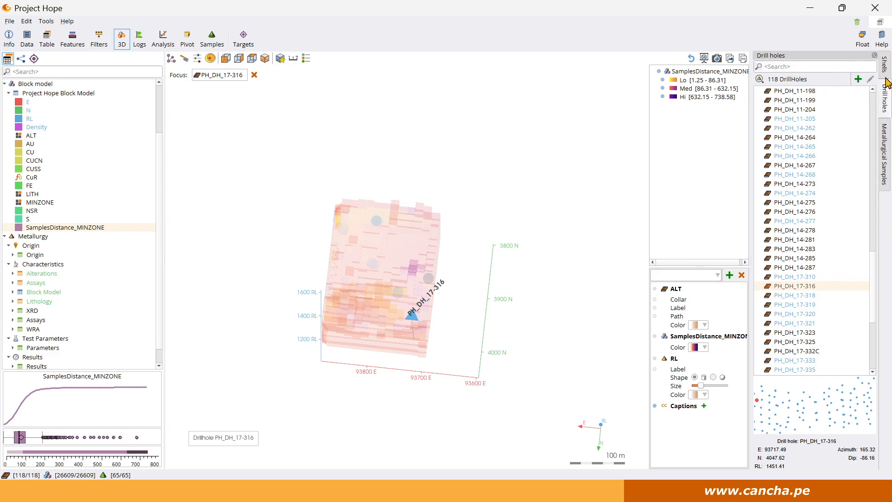
Start a new proposed drill hole with its location and orientation averaged from existing holes PH_DH_17-332C and PH_DH_17-316
left_click(859, 80)
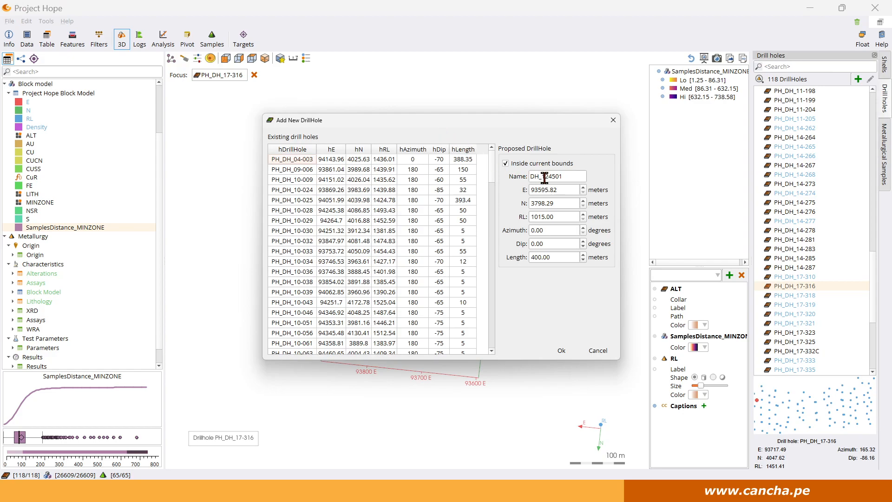
scroll(319, 264, "down", 5)
scroll(320, 266, "down", 15)
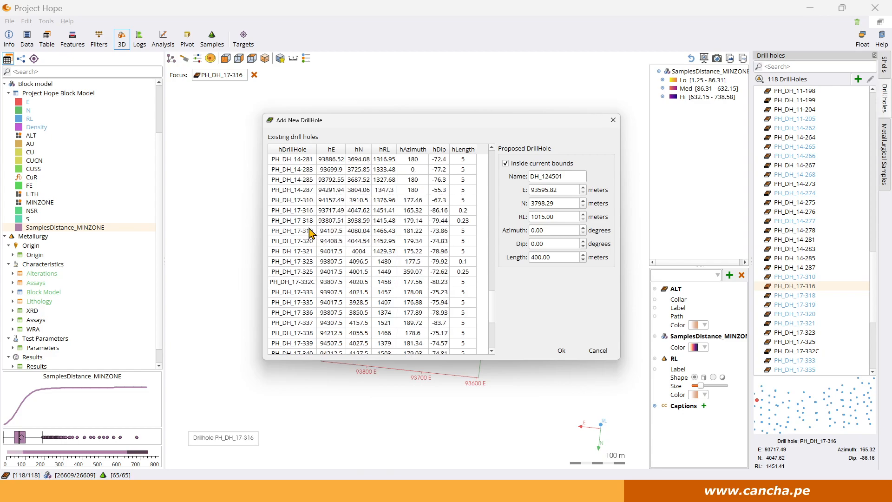
left_click_drag(398, 124, 421, 175)
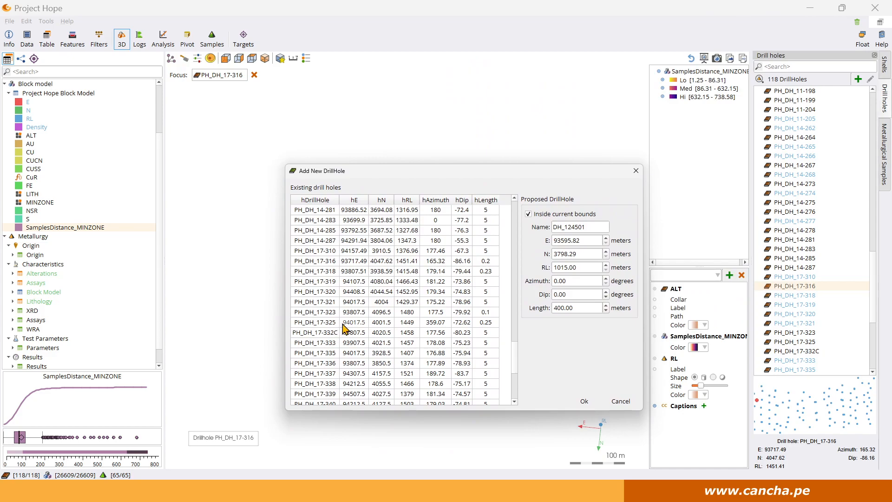
left_click(345, 334)
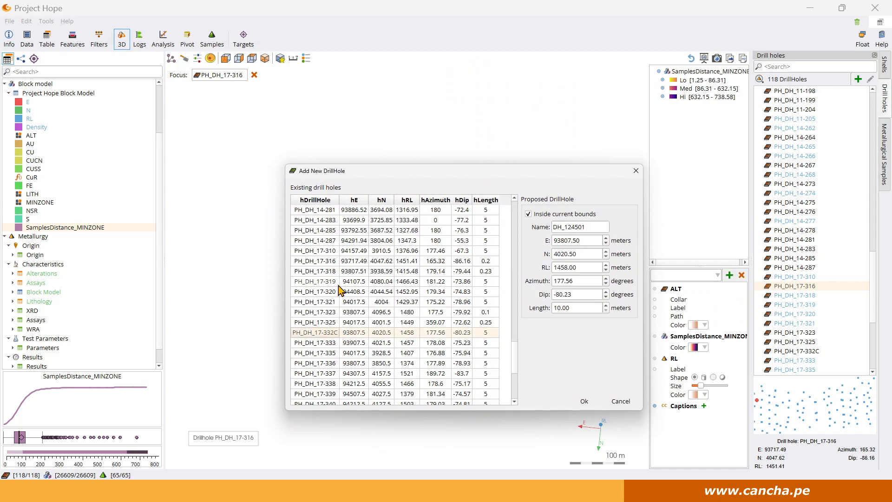
left_click(333, 262, "ctrl")
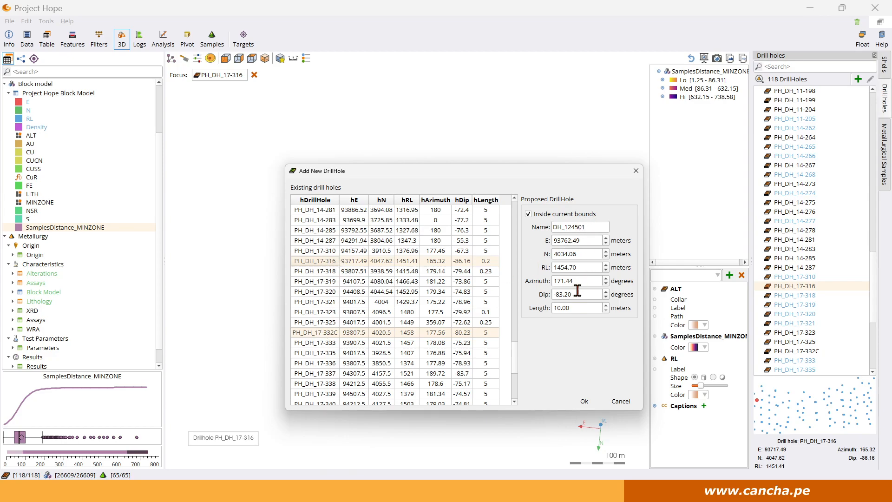
Name the proposed drill hole DH_2023, set its length to 30 meters and add it to the project
left_click_drag(592, 226, 565, 227)
type("2023")
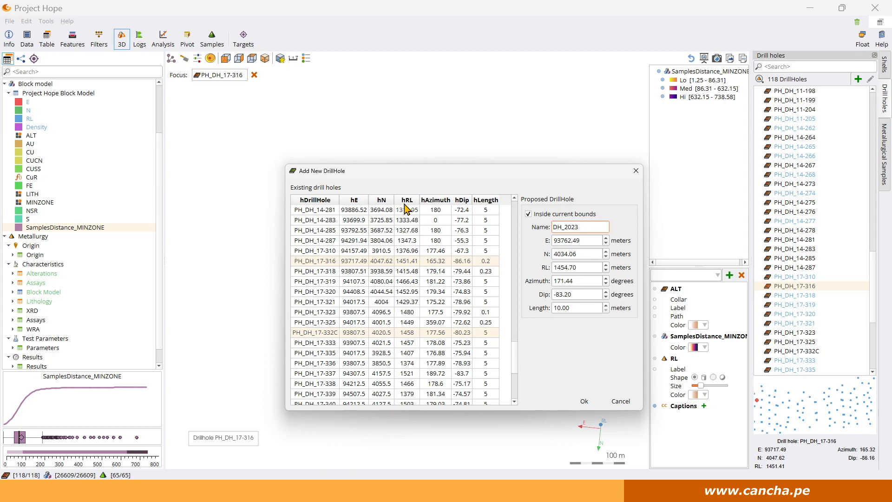
left_click_drag(410, 178, 420, 133)
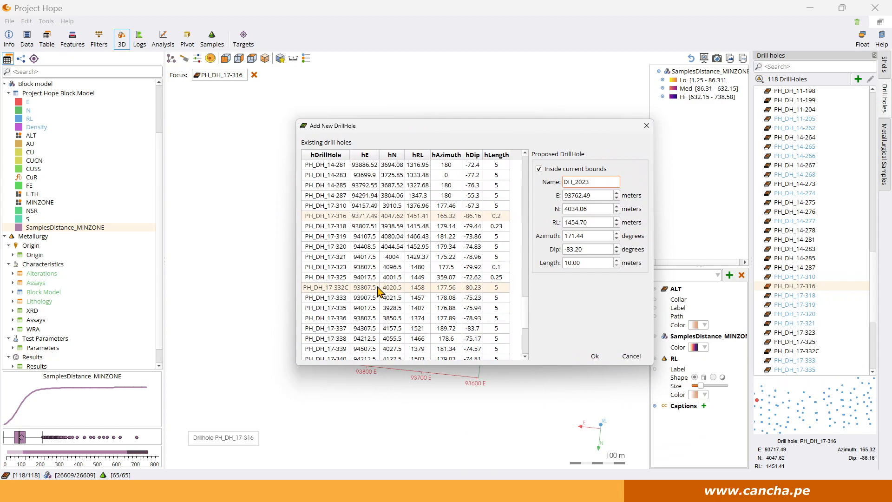
left_click(588, 263)
left_click_drag(588, 263, 472, 260)
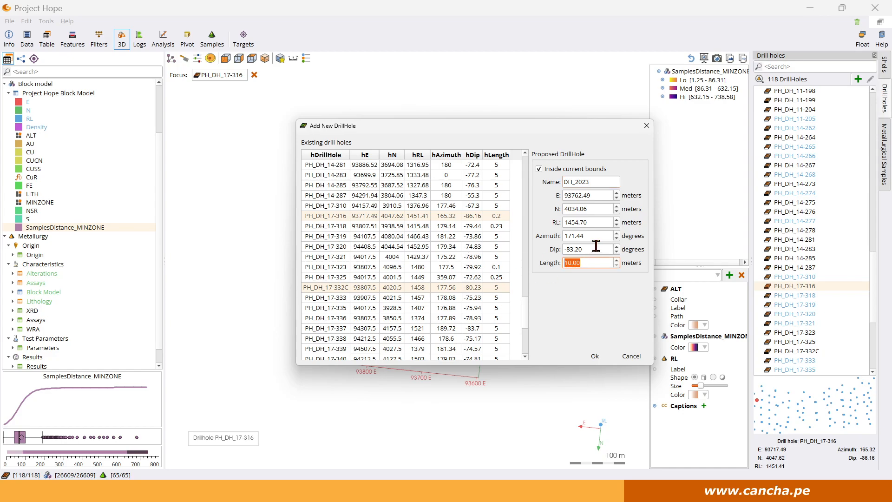
type("30")
left_click(597, 356)
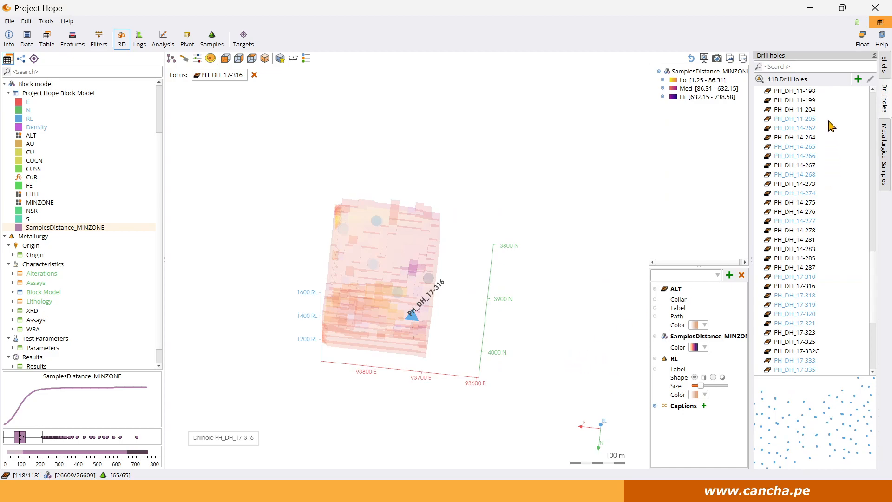
Apply the pending project update and focus the 3D view on proposed drill hole DH_2023
scroll(853, 200, "down", 7)
scroll(821, 238, "up", 4)
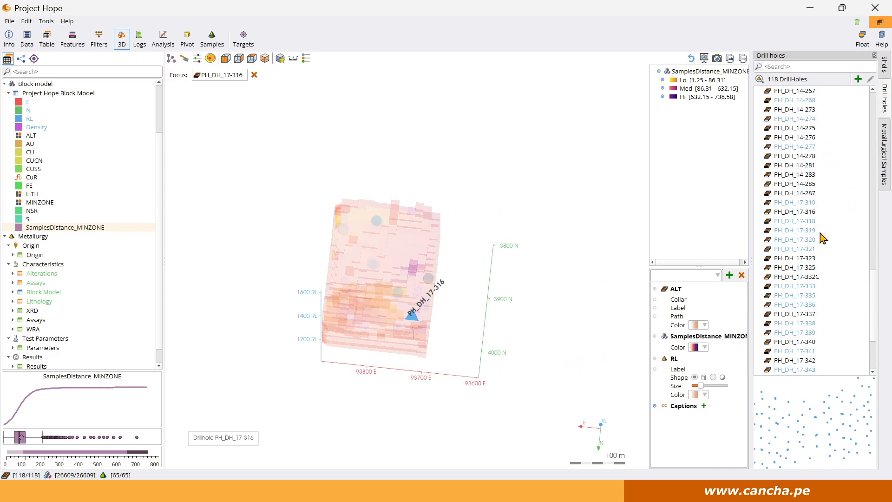
left_click(879, 23)
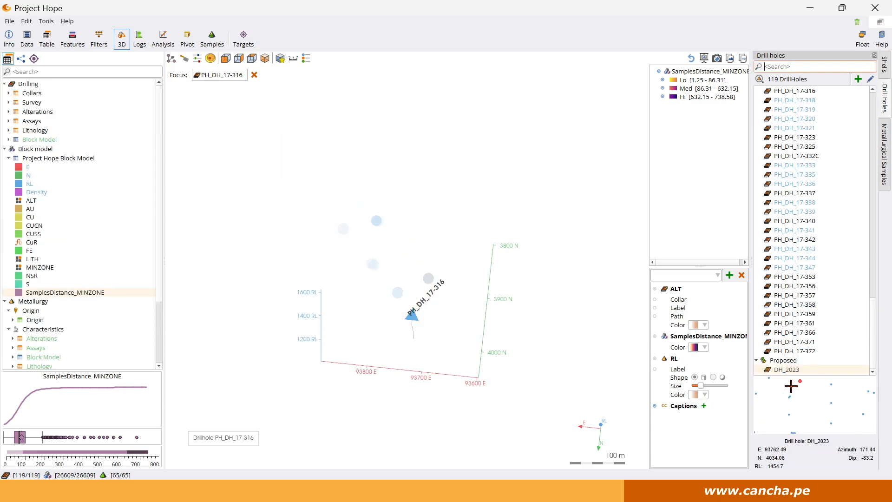
left_click(793, 372)
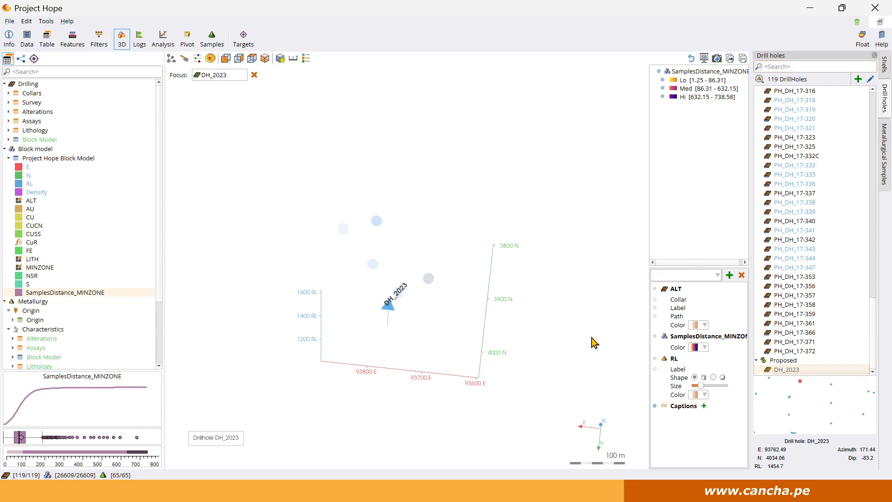
left_click_drag(400, 223, 641, 301)
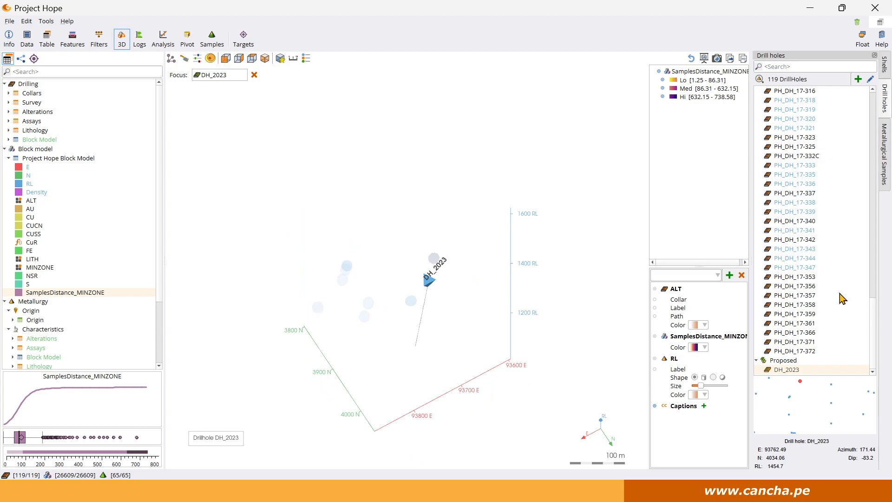
Show the surrounding drill holes again and compare DH_2023's path with its neighbours from several angles
left_click(828, 239)
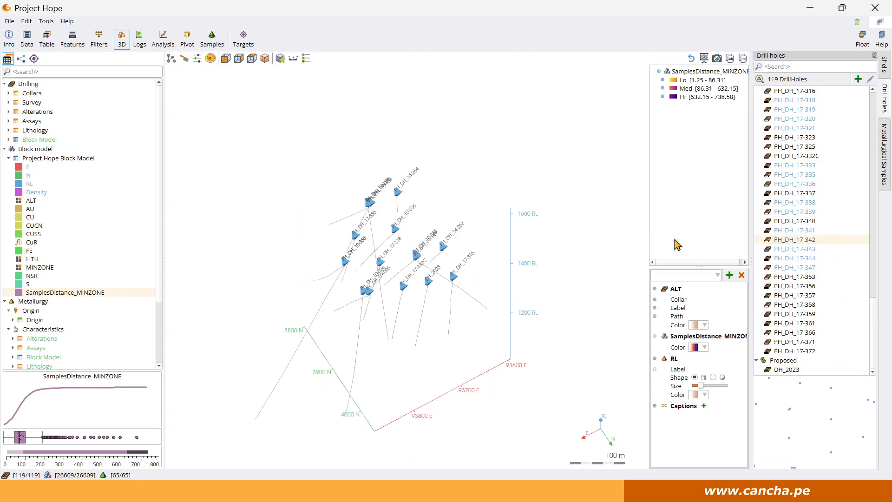
left_click_drag(503, 302, 484, 287)
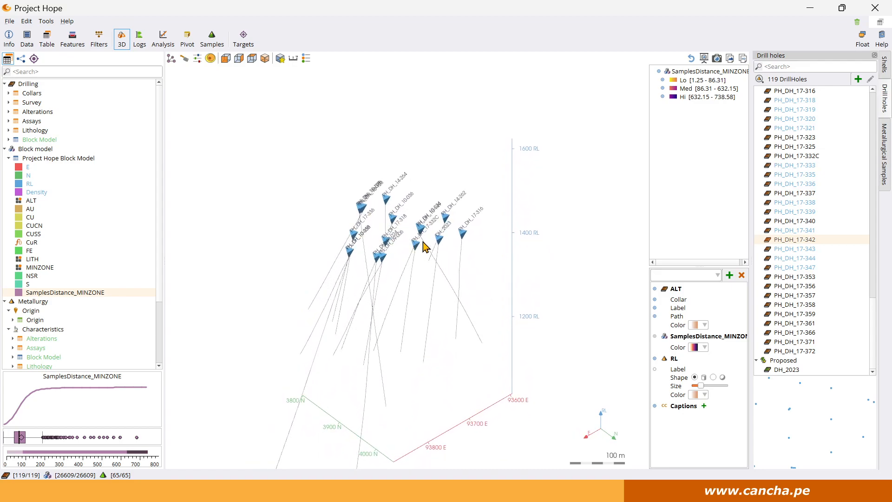
left_click_drag(425, 308, 387, 330)
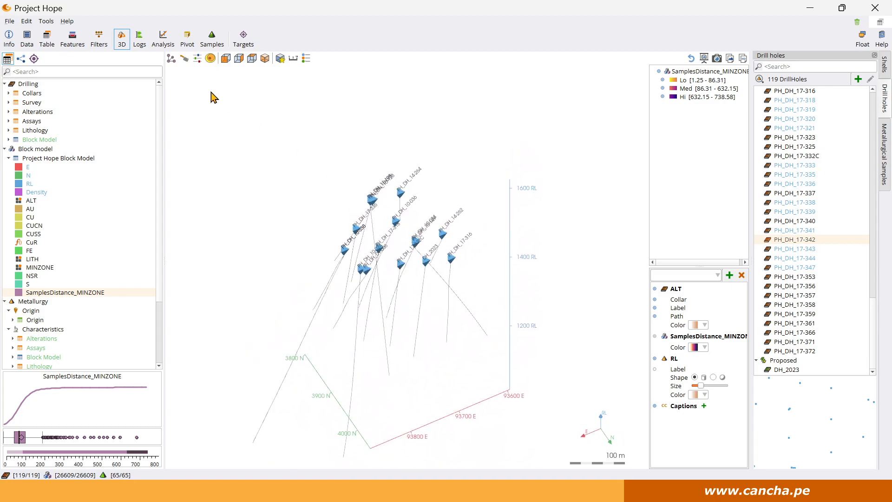
Display the downhole log of DH_2023 and remove all existing assay and alteration columns from it
left_click(139, 39)
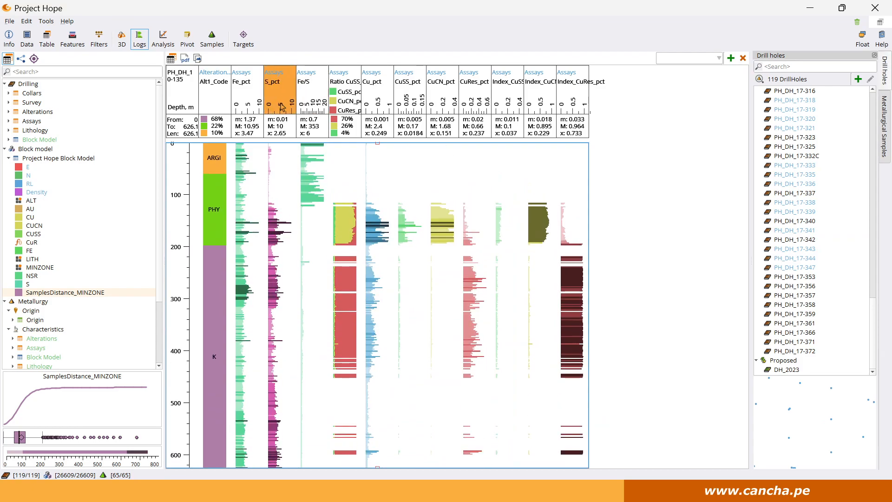
left_click(789, 369)
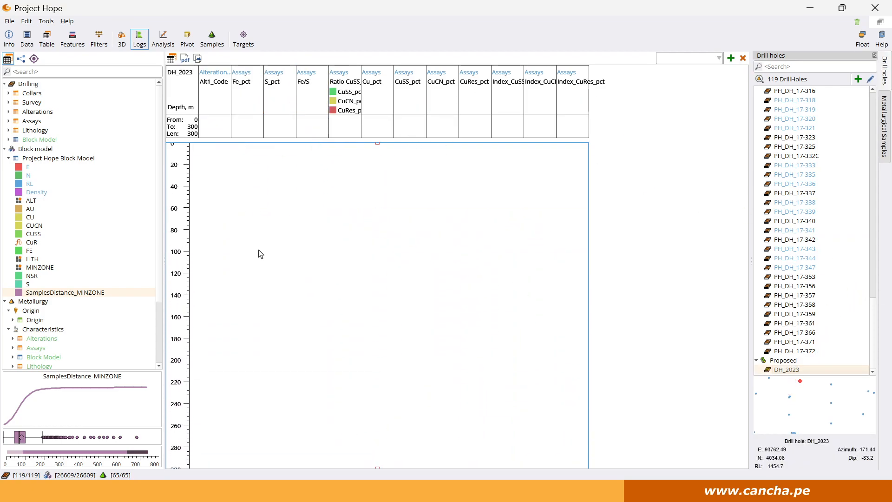
right_click(298, 105)
left_click(322, 136)
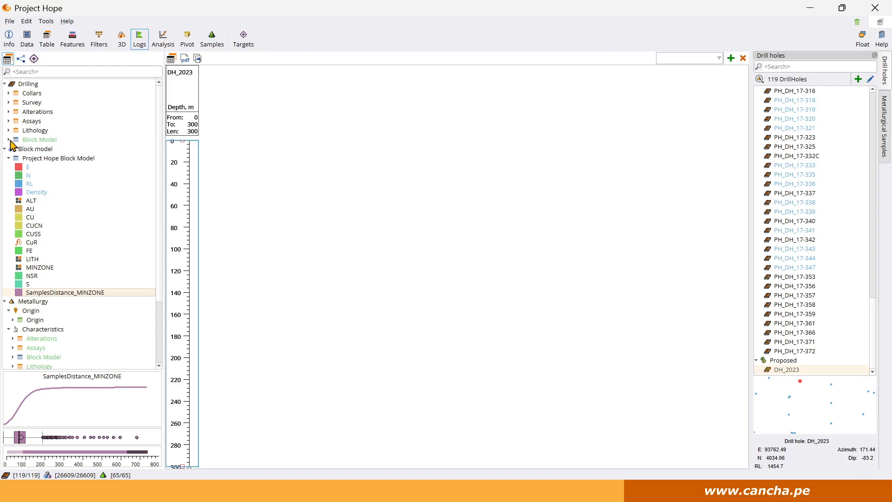
Add the drilling Block Model variables CU, CUCN, FE, LITH and MINZONE as columns in the DH_2023 log
left_click(10, 139)
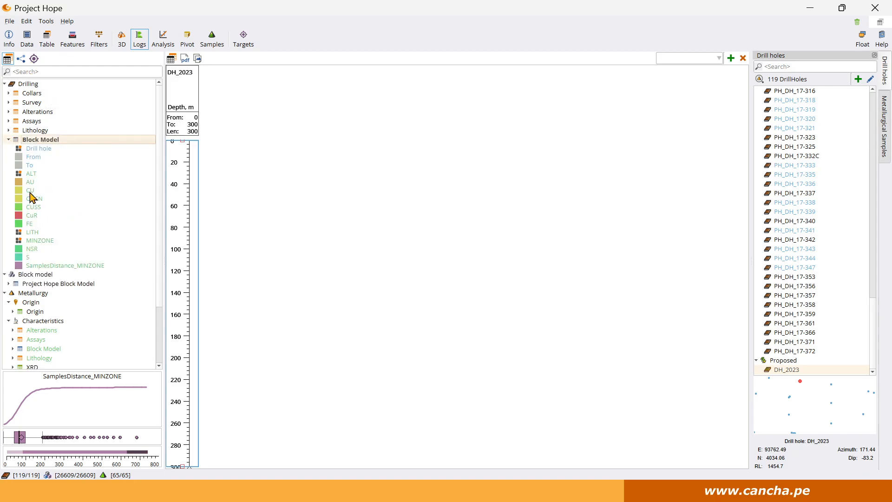
double_click(30, 191)
double_click(33, 199)
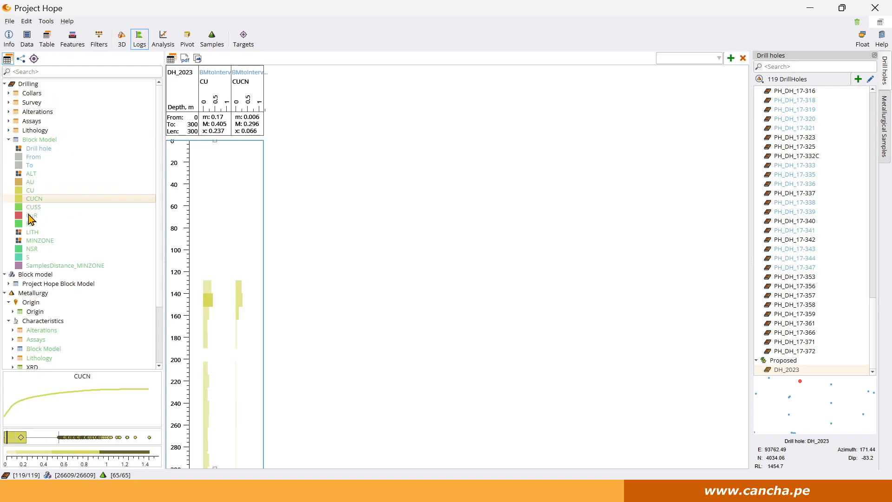
double_click(30, 225)
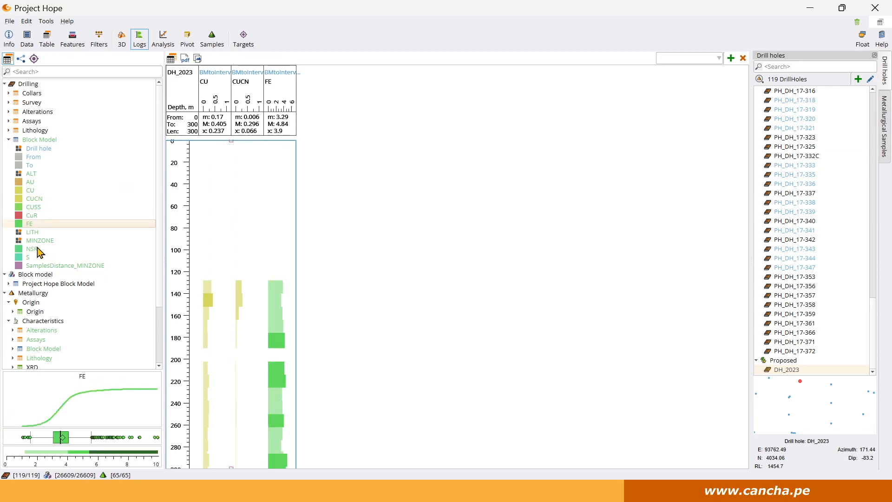
double_click(32, 232)
left_click(37, 231)
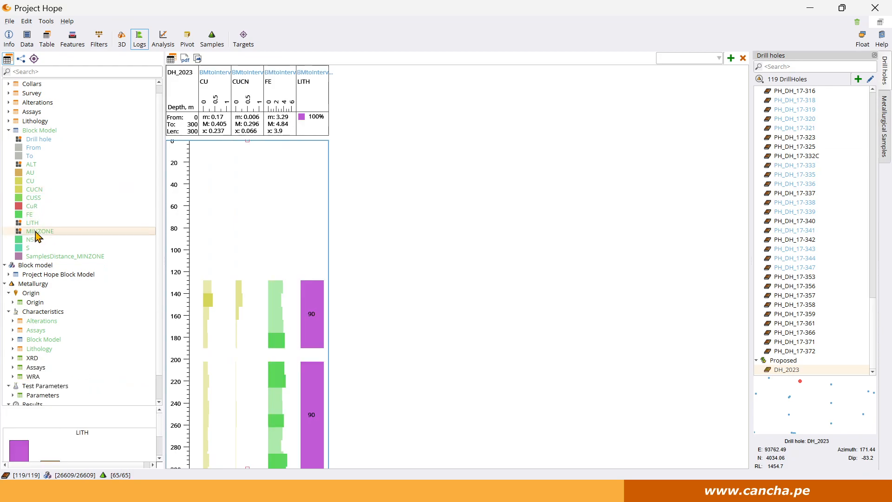
double_click(36, 232)
scroll(340, 212, "down", 2)
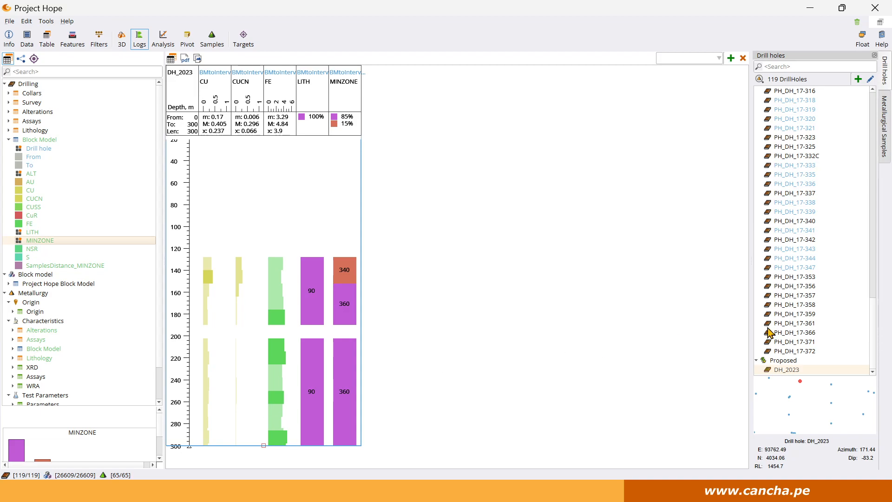
Compare the block model log of neighbouring drill hole PH_DH_17-332C with that of proposed hole DH_2023
scroll(827, 293, "up", 2)
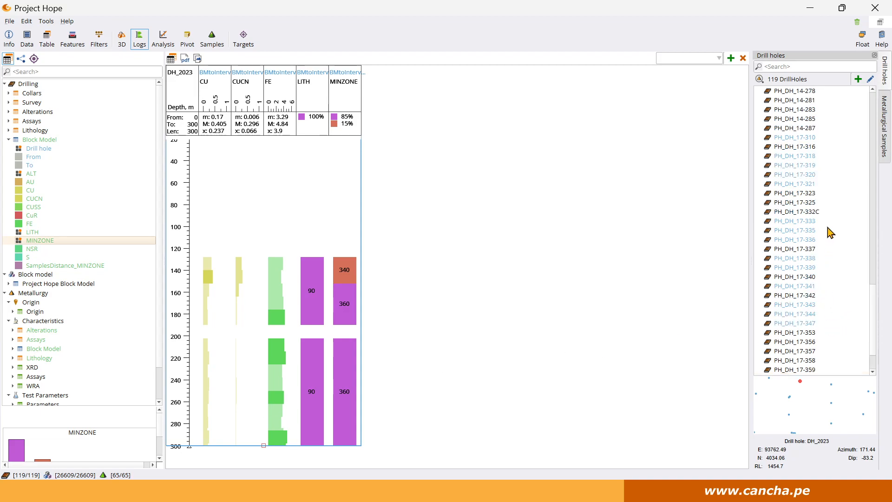
left_click(809, 212)
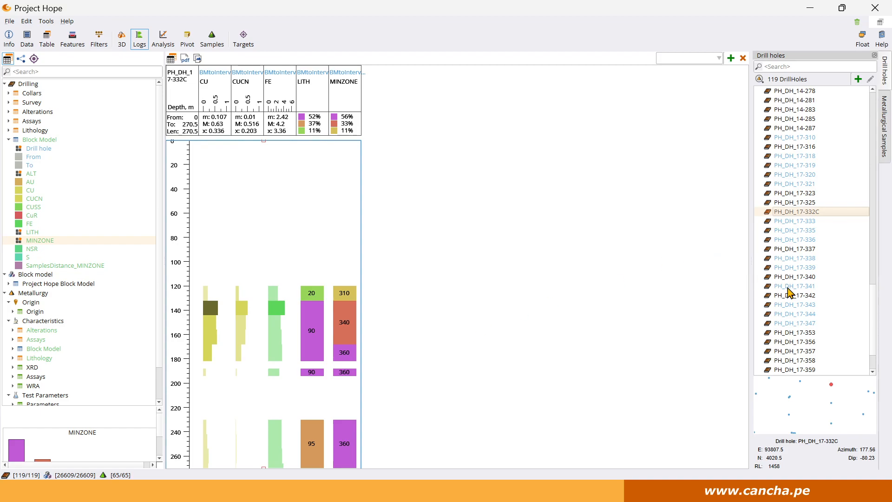
scroll(811, 288, "down", 2)
left_click(790, 370)
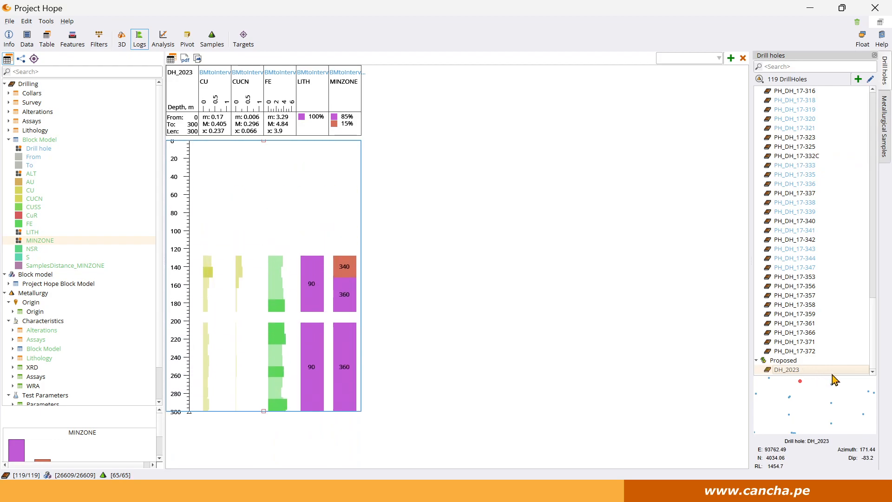